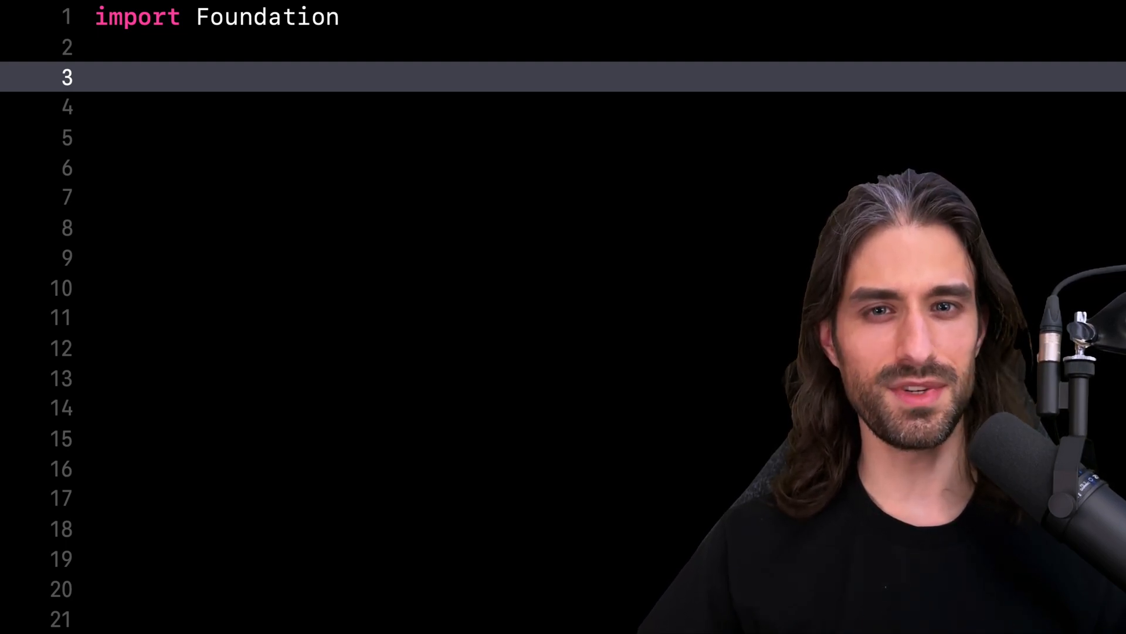
# Step: Paste the run function whose nested function shadows the closure argument
pyautogui.write('func run(function: () -> Void) {     func function() {         print("B")     }      function() }')
pyautogui.click(301, 313)
pyautogui.write('run(function: {')
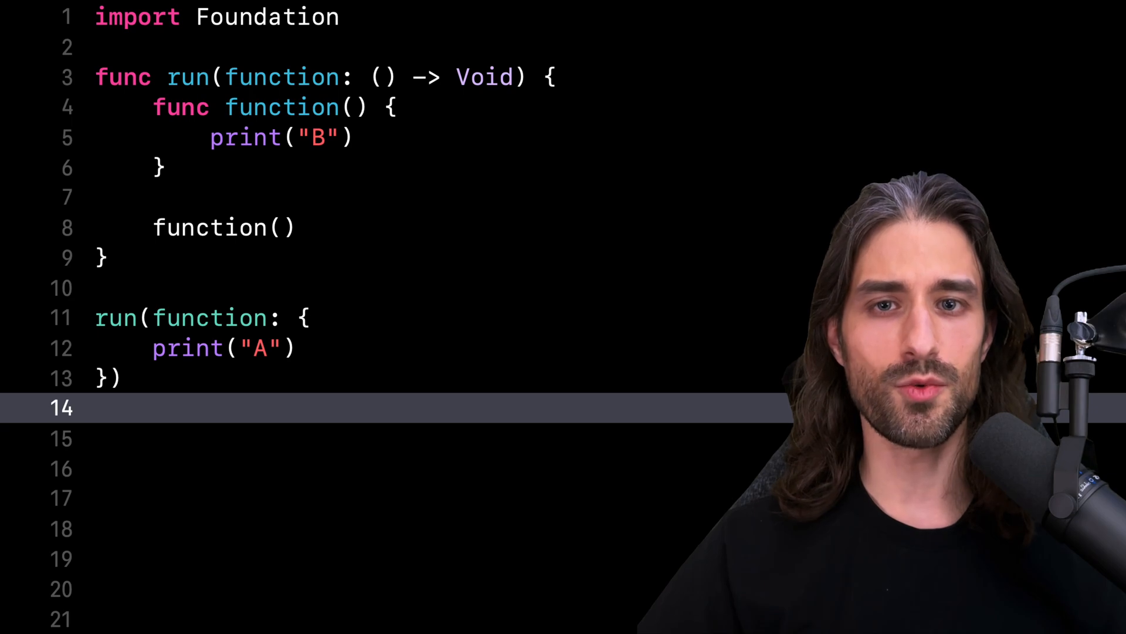
# Step: Paste the three quiz comments asking print "A", print "B", or fail to build
pyautogui.write('// Will it print "A"?  // Will it print "B"?  // Will it fail to build?')
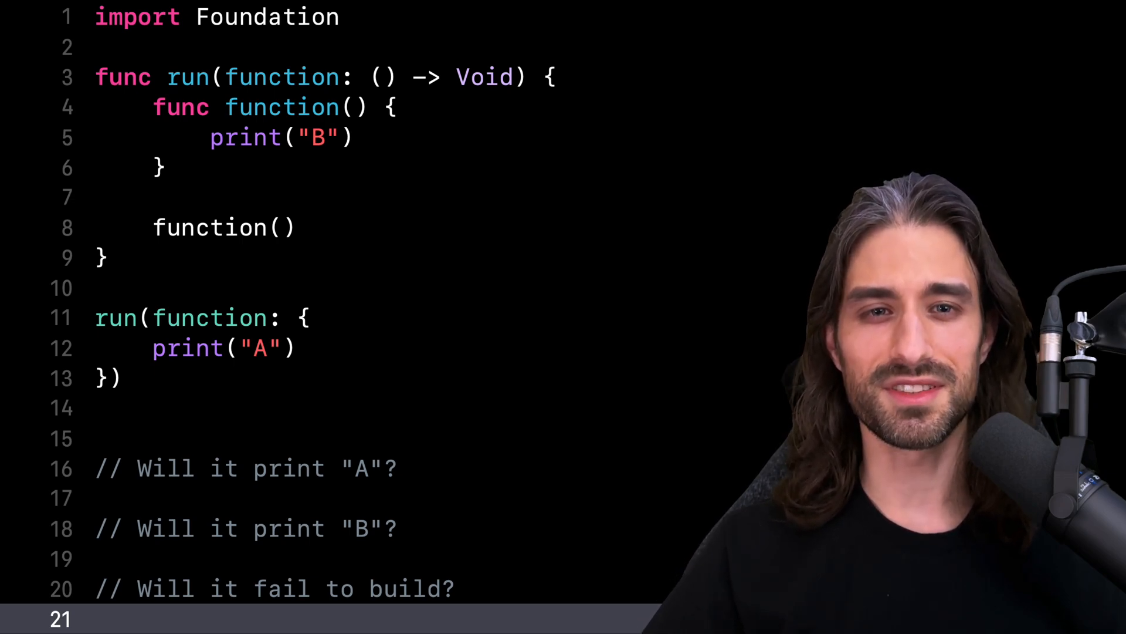
# Step: Run the program (Cmd+R); the console prints B with exit code 0
pyautogui.press('super+r')
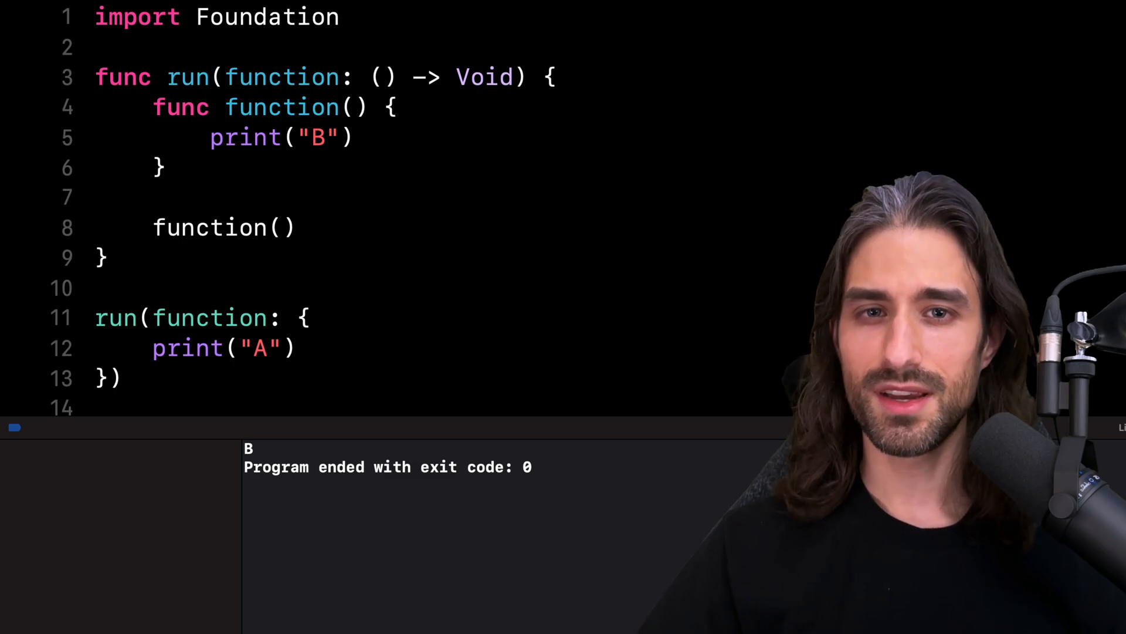